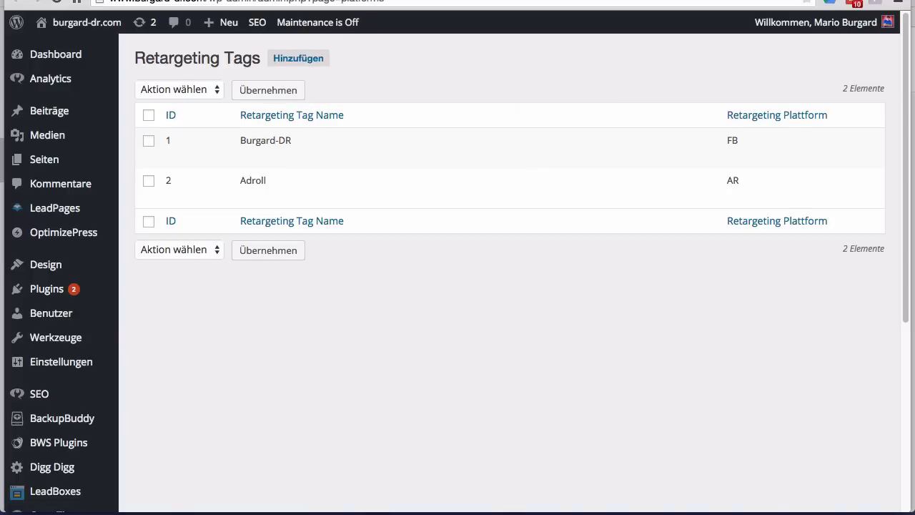
pyautogui.scroll(-5, 43, 270)
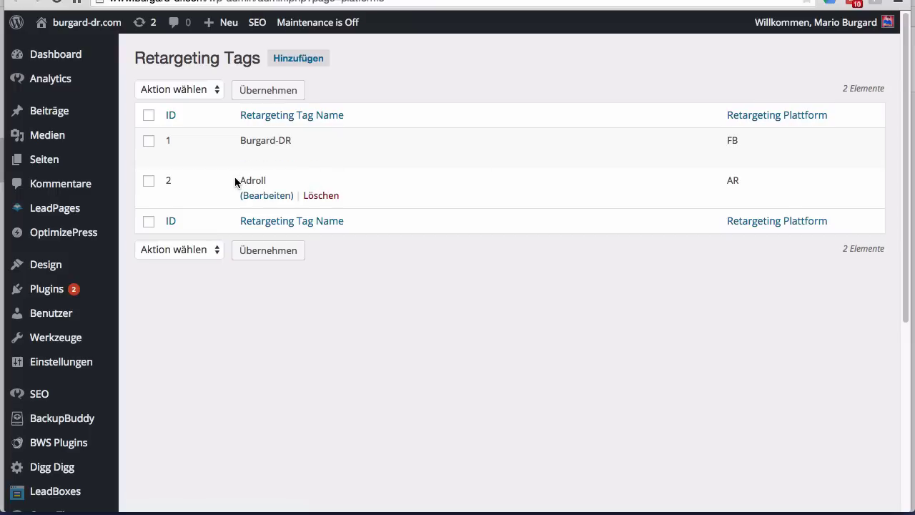
pyautogui.moveTo(235, 178); pyautogui.dragTo(285, 176)
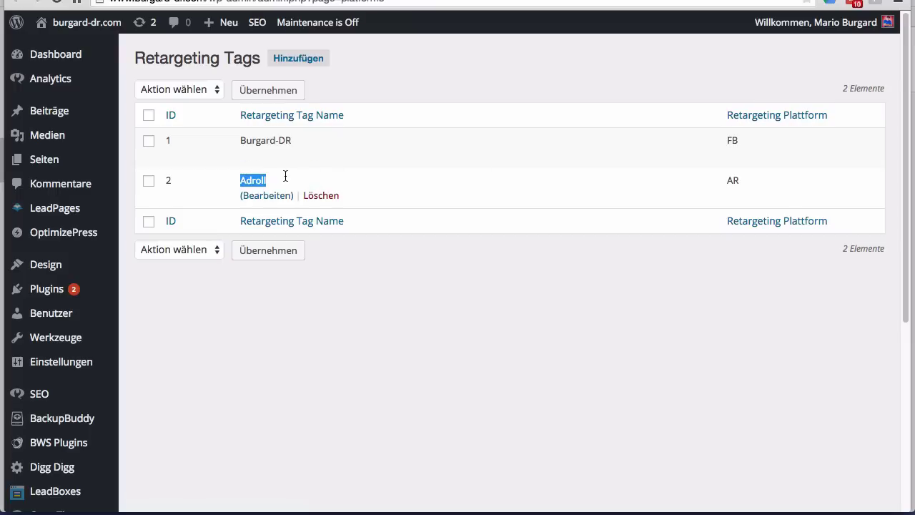
pyautogui.click(504, 284)
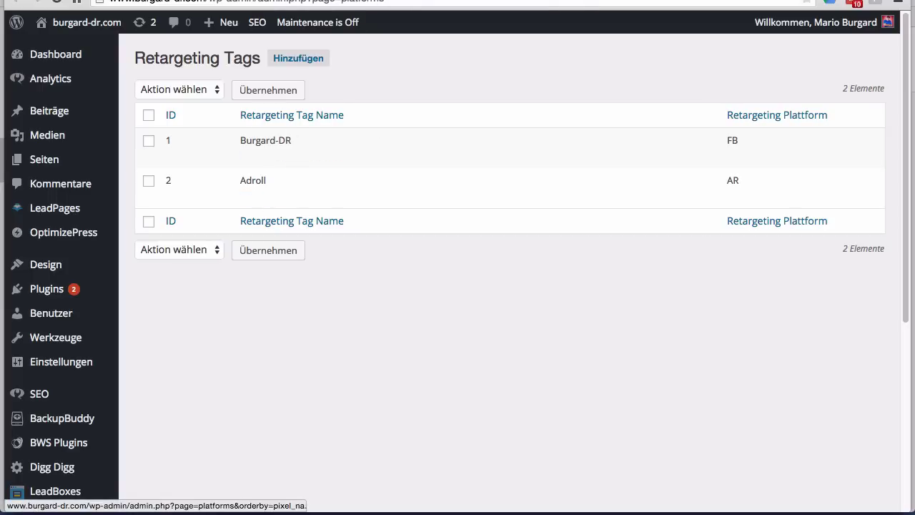
# Open the form for a new retargeting tag and name the tag GRM
pyautogui.click(508, 1)
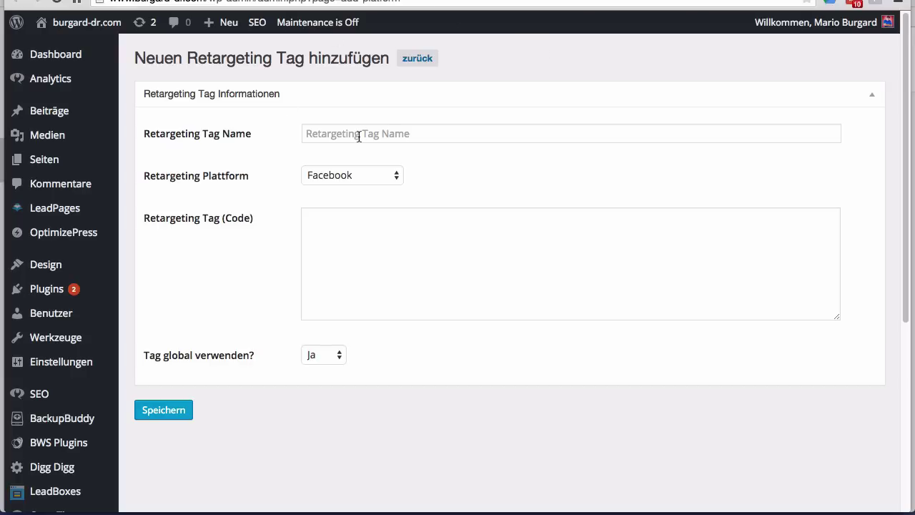
pyautogui.scroll(-5, 308, 111)
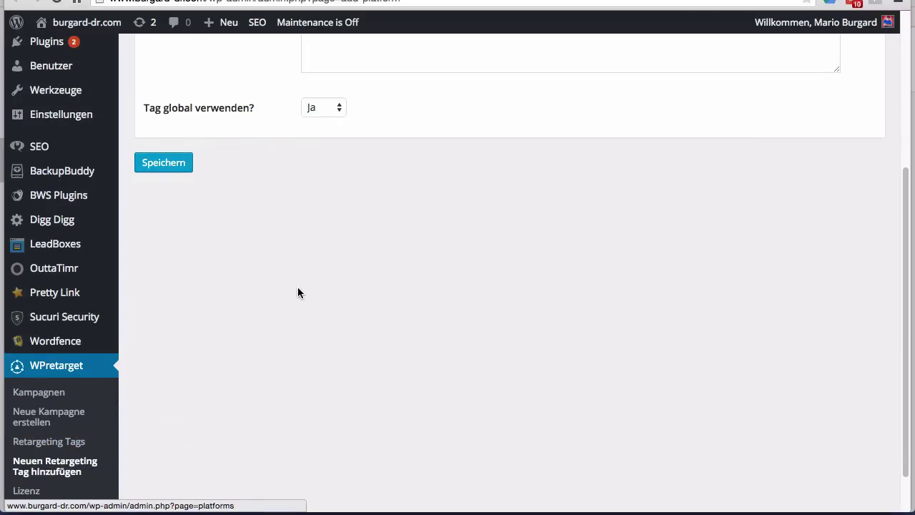
pyautogui.scroll(4, 300, 286)
pyautogui.click(338, 114)
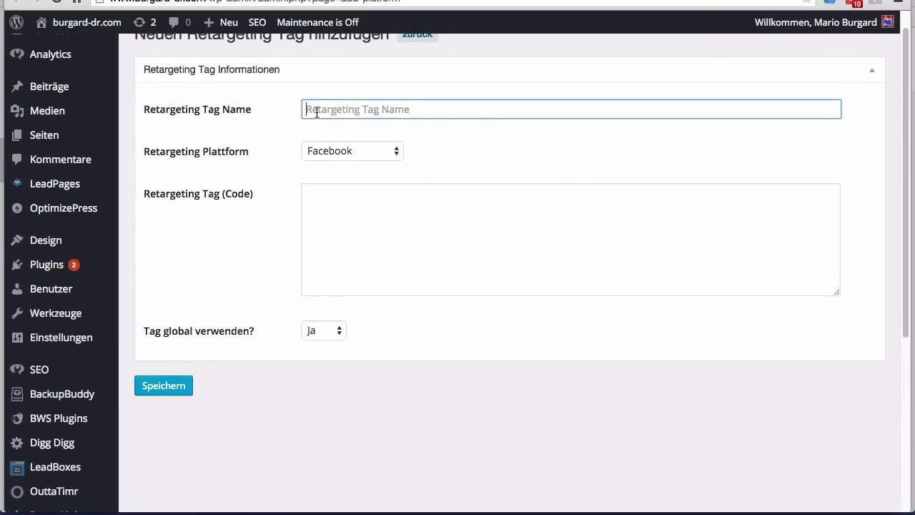
pyautogui.write('GRM')
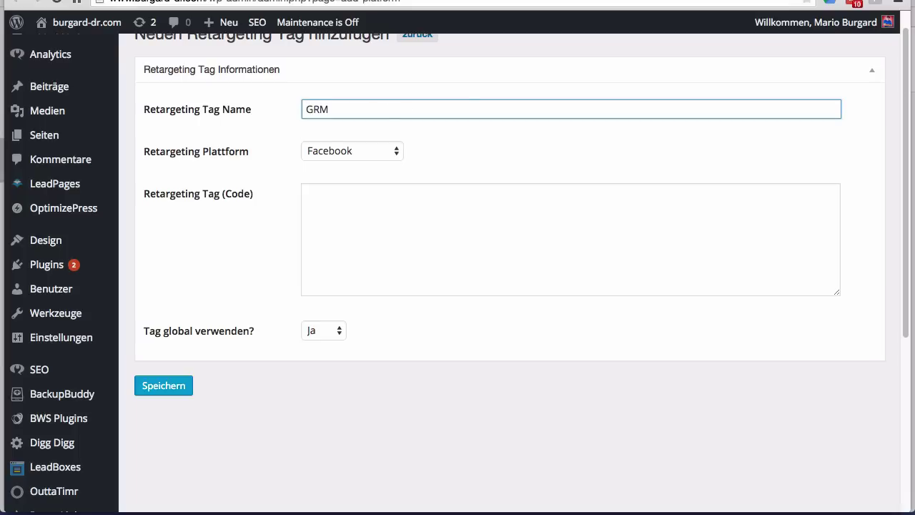
pyautogui.click(511, 166)
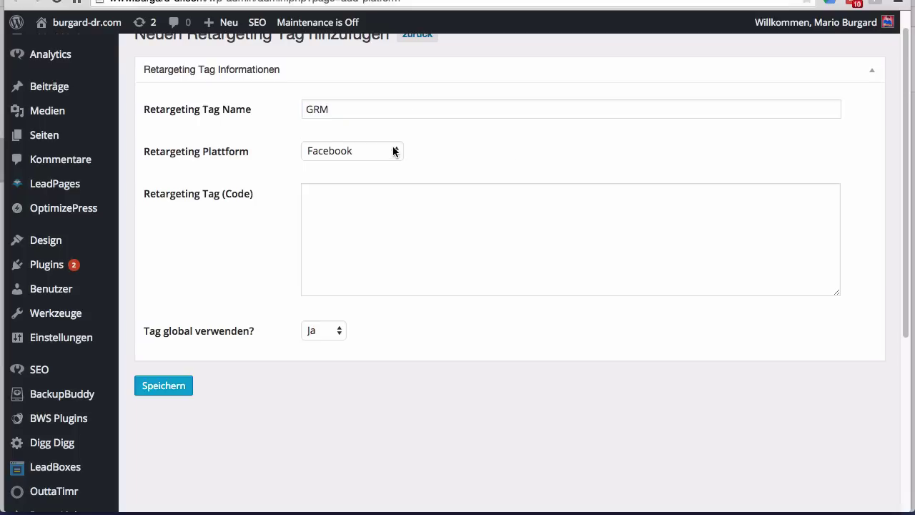
# Set the new tag's retargeting platform to Google AdWords and try pasting clipboard content into its code field
pyautogui.scroll(1, 459, 166)
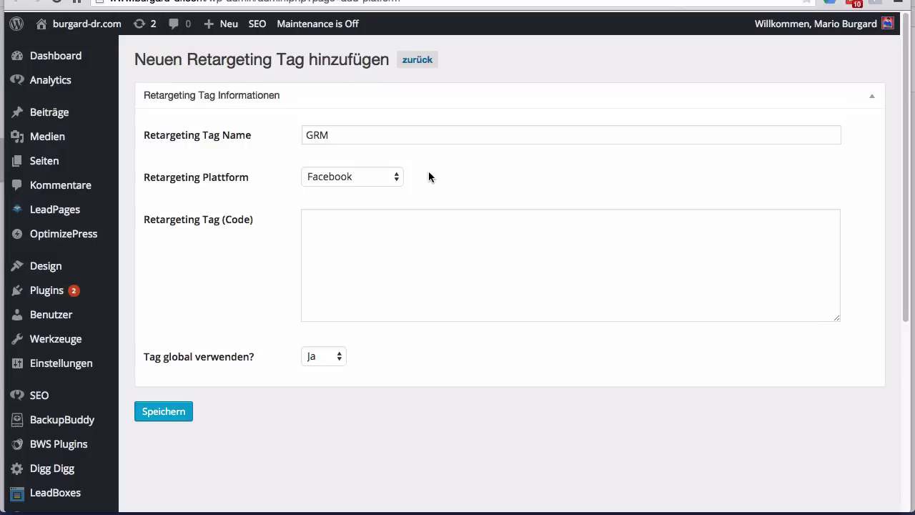
pyautogui.click(379, 175)
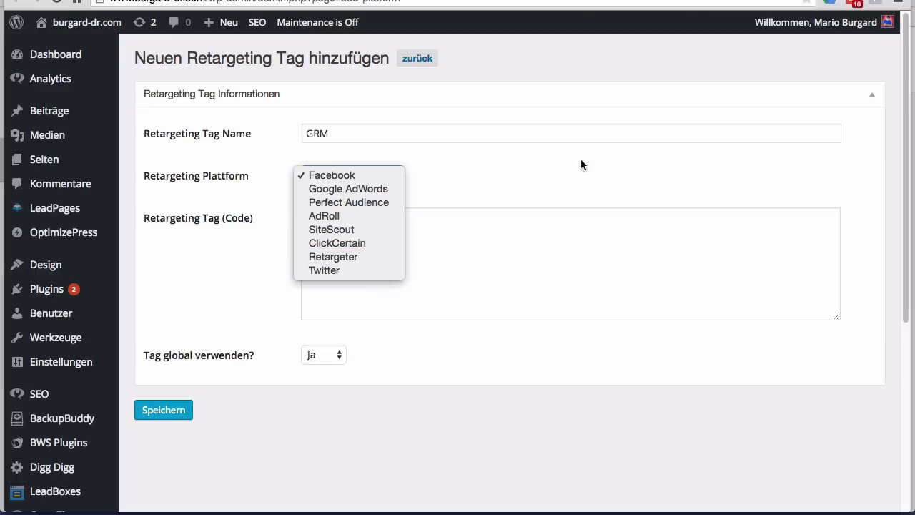
pyautogui.click(353, 190)
pyautogui.click(334, 245)
pyautogui.rightClick(333, 214)
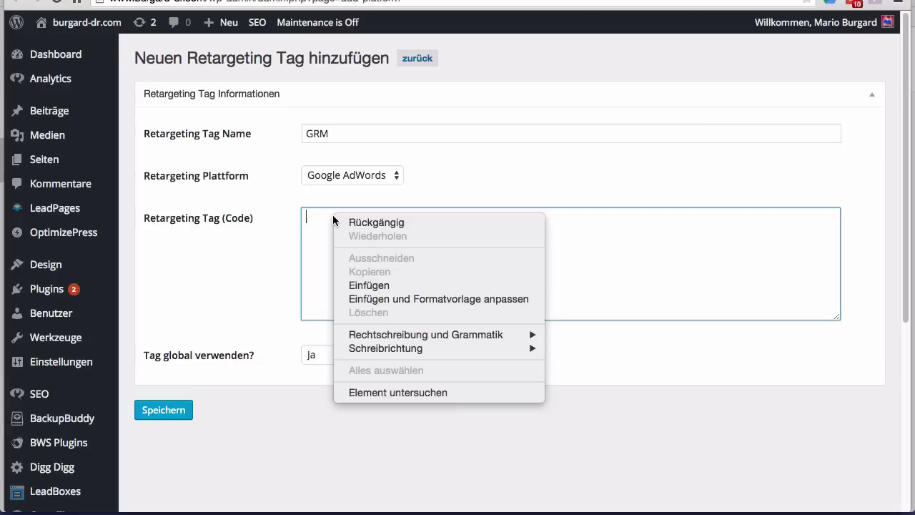
pyautogui.click(393, 287)
# Open the website's homepage in a new browser tab and display its page source
pyautogui.rightClick(107, 24)
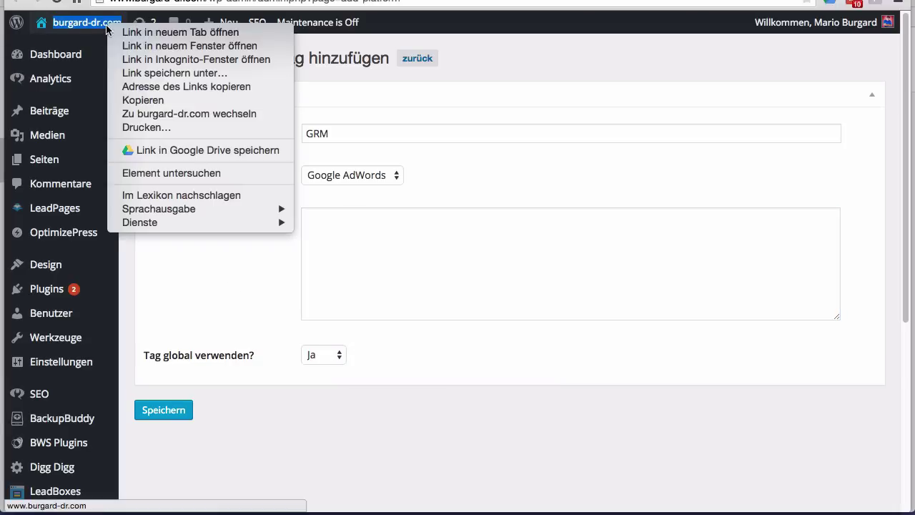
pyautogui.click(149, 33)
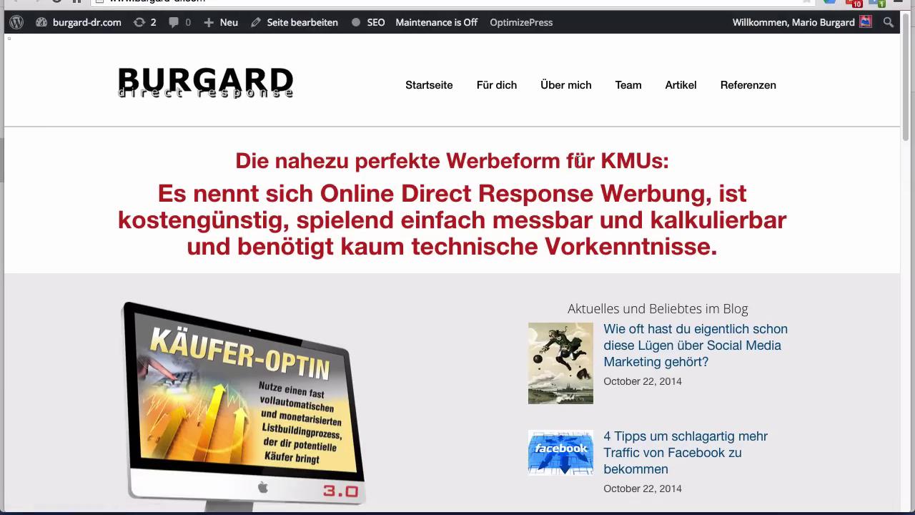
pyautogui.rightClick(796, 153)
pyautogui.click(759, 249)
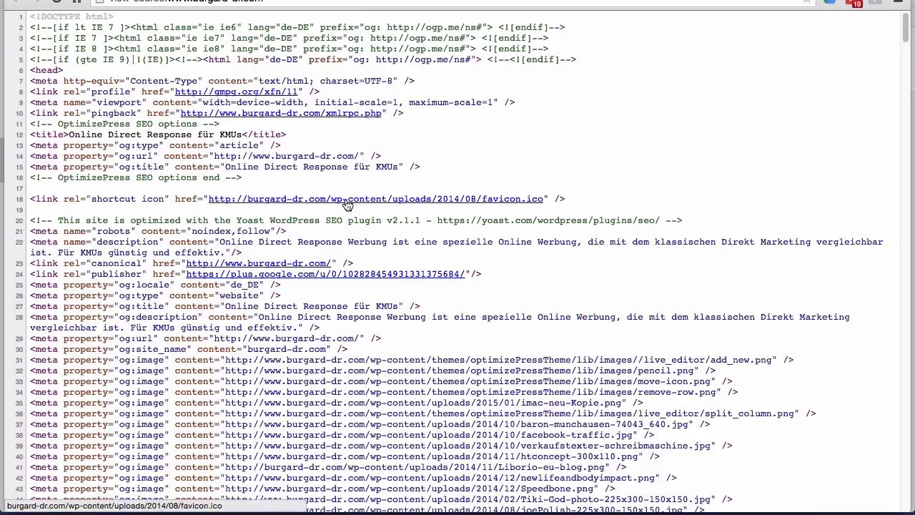
# Copy the Google remarketing code from the page source, from its first script tag through the closing noscript tag
pyautogui.scroll(-10, 347, 205)
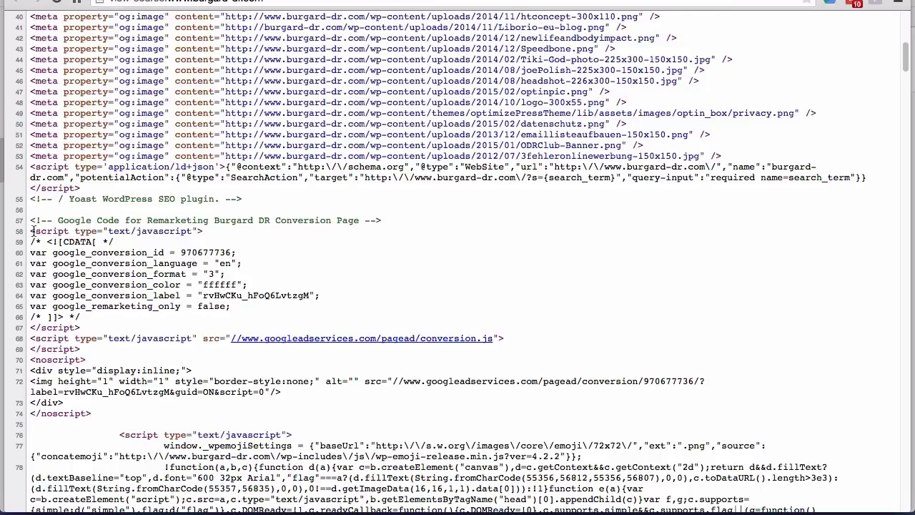
pyautogui.moveTo(32, 230); pyautogui.dragTo(140, 413)
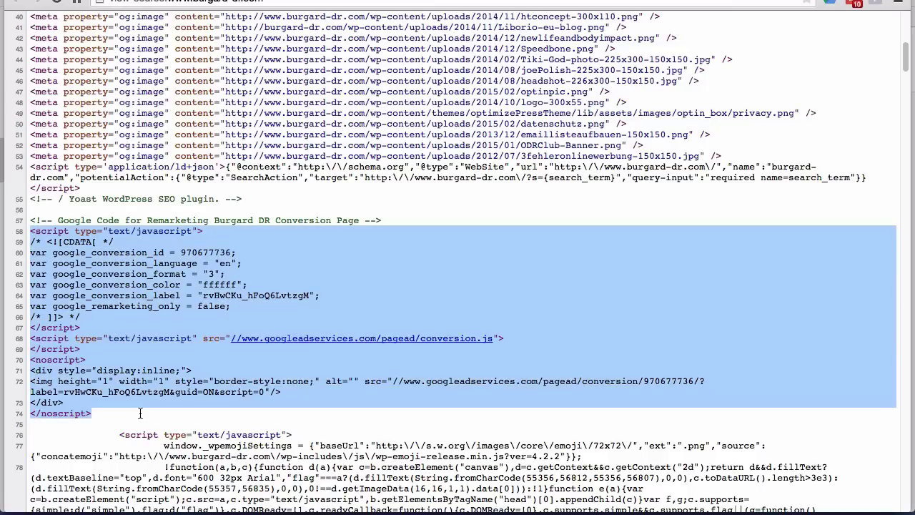
pyautogui.rightClick(126, 377)
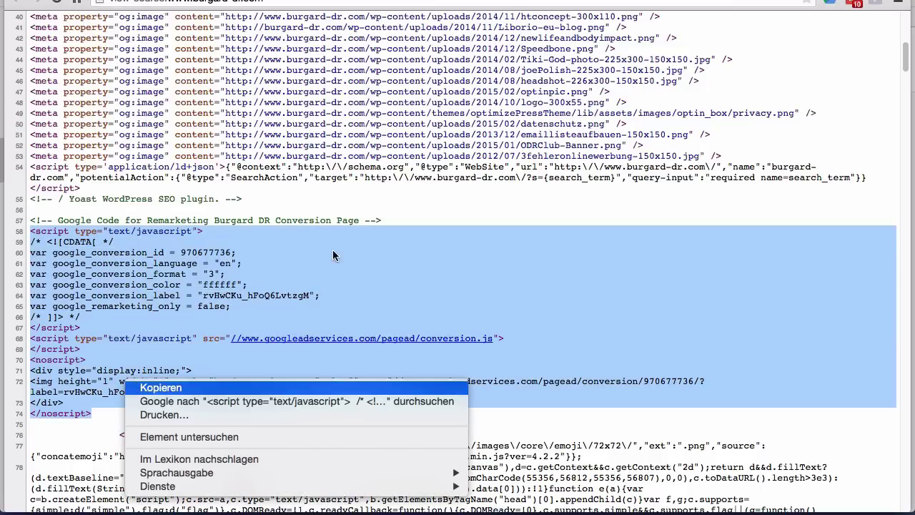
pyautogui.click(154, 392)
# Return to the new retargeting tag form and paste the copied remarketing code into the tag code field
pyautogui.press('super+w')
pyautogui.hotkey('ctrl', 'shift', 'Tab')
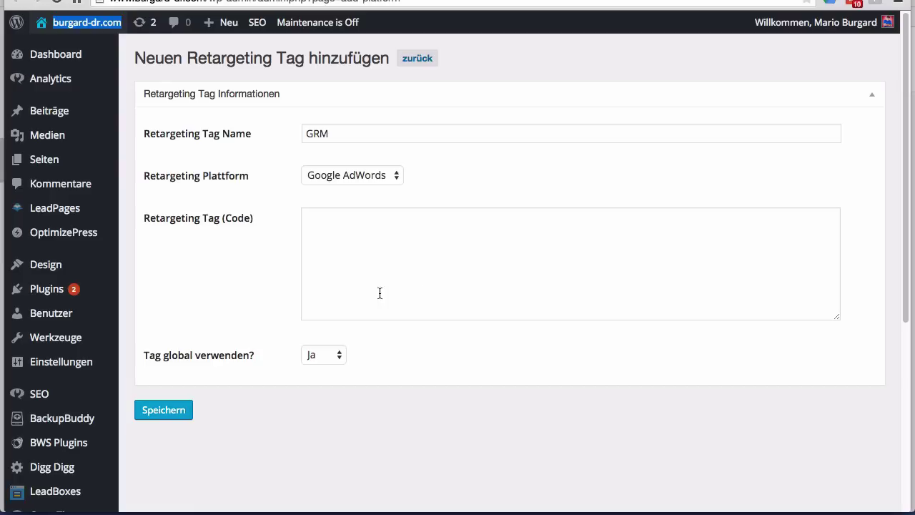
pyautogui.rightClick(381, 266)
pyautogui.click(434, 336)
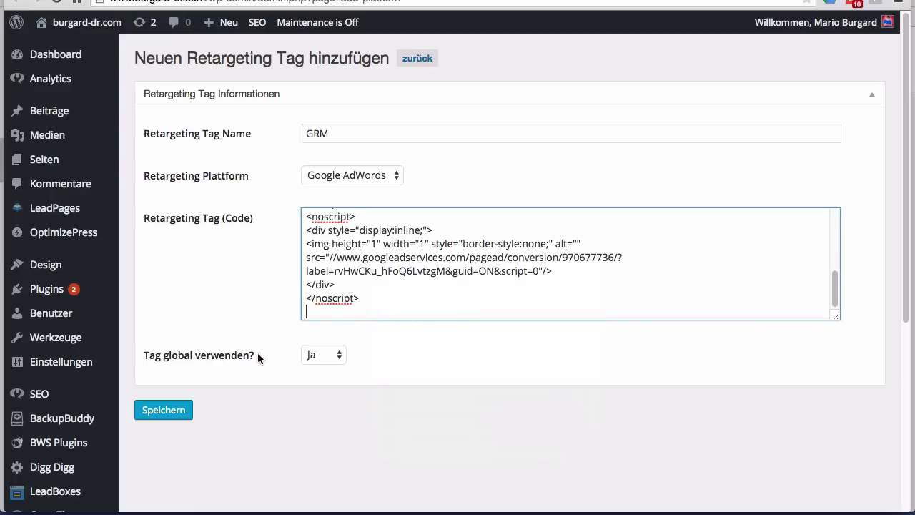
pyautogui.moveTo(145, 361); pyautogui.dragTo(262, 366)
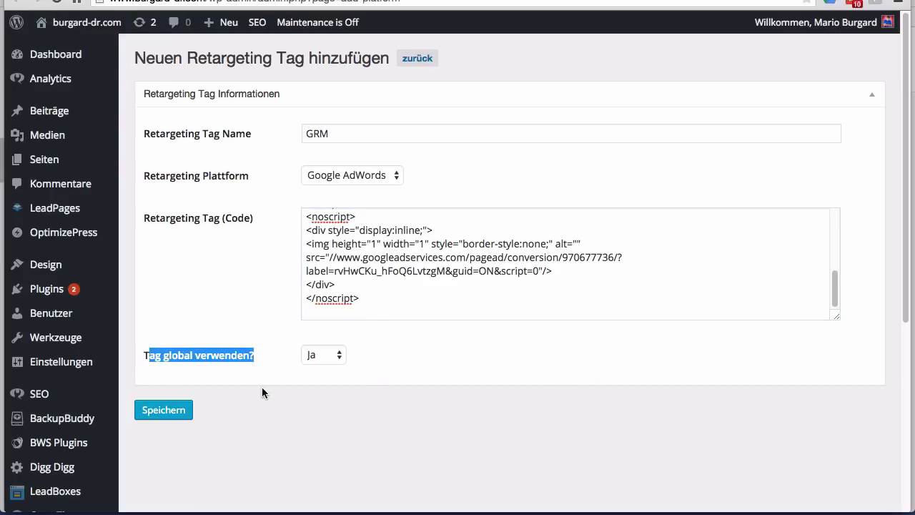
pyautogui.click(396, 383)
pyautogui.scroll(6, 527, 288)
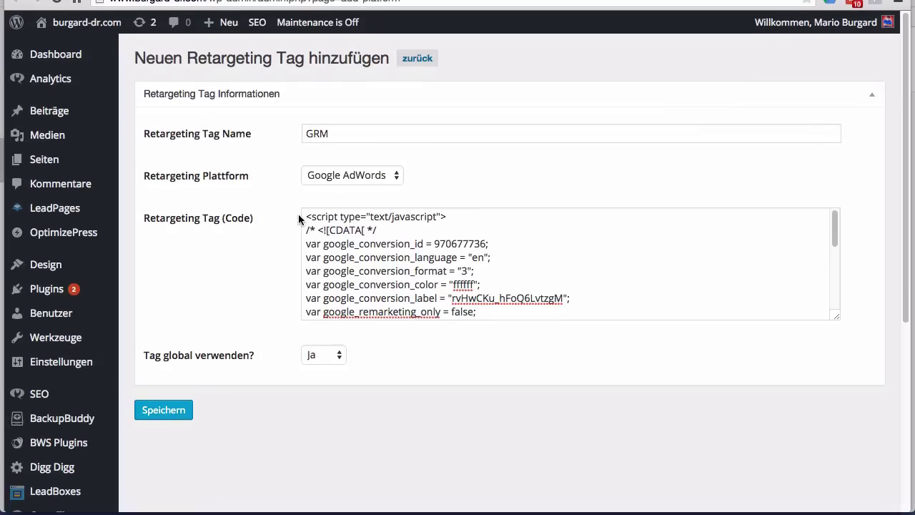
pyautogui.moveTo(303, 213); pyautogui.dragTo(662, 362)
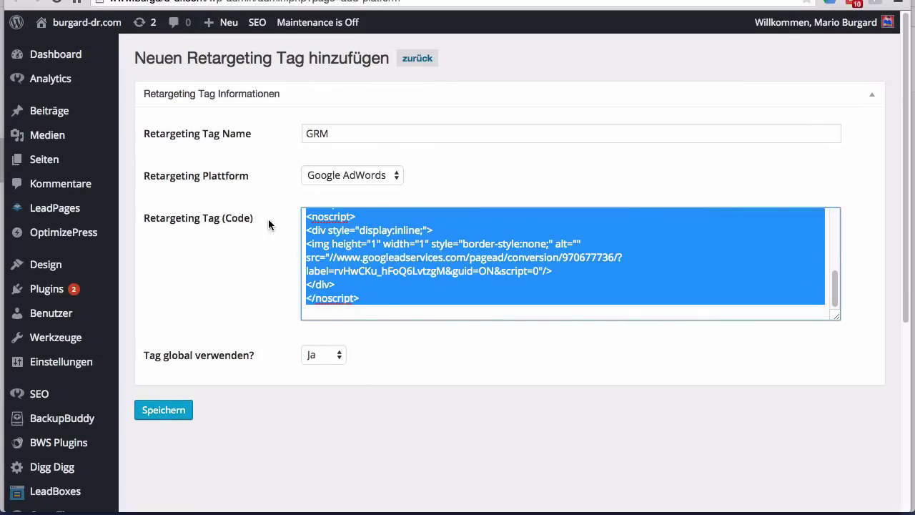
# Switch the tag's global use setting to Nein and back to Ja
pyautogui.click(320, 363)
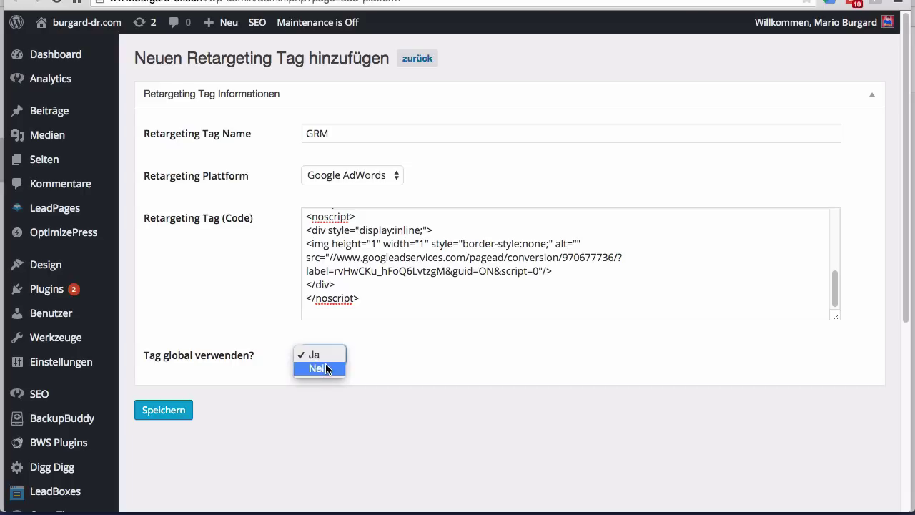
pyautogui.click(329, 368)
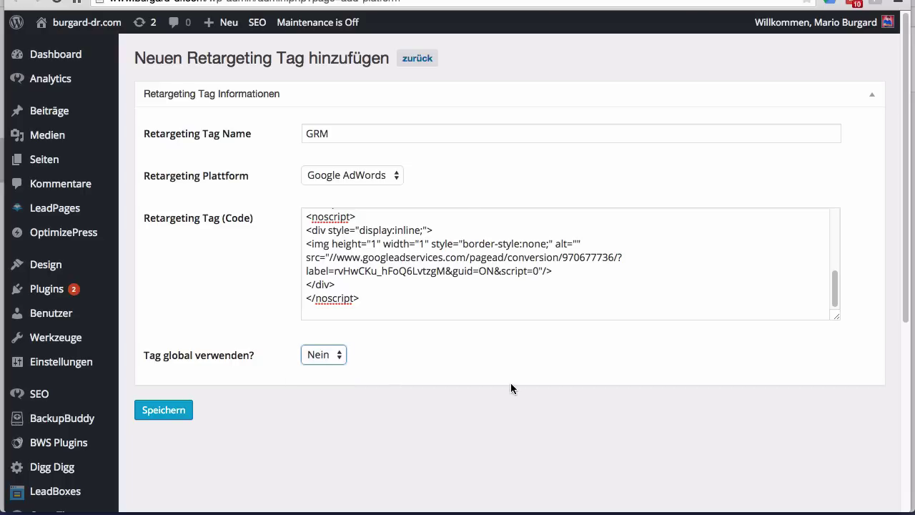
pyautogui.click(321, 353)
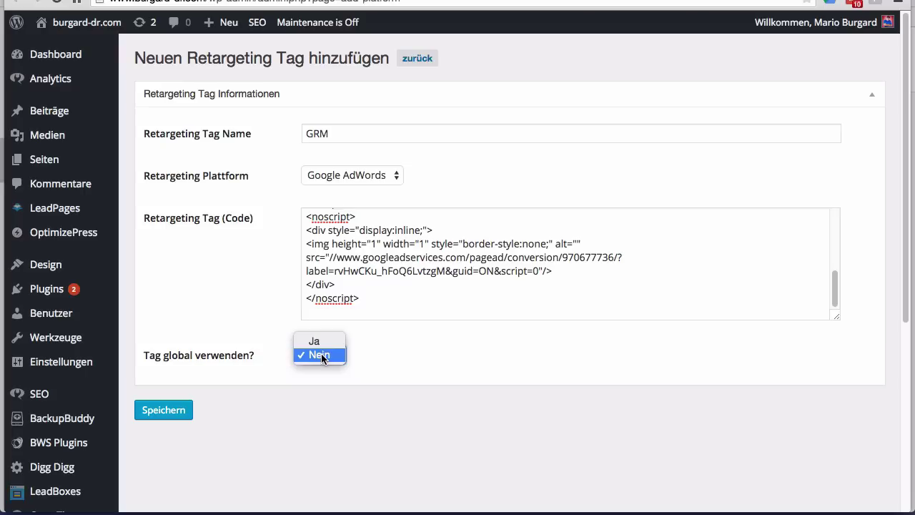
pyautogui.click(321, 340)
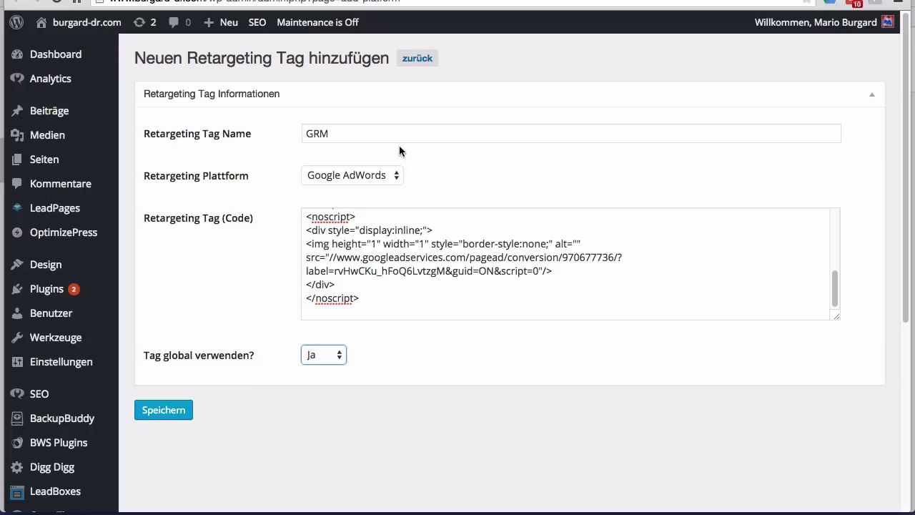
# Go to the campaigns list and open the KäuferOptin campaign for editing
pyautogui.click(152, 412)
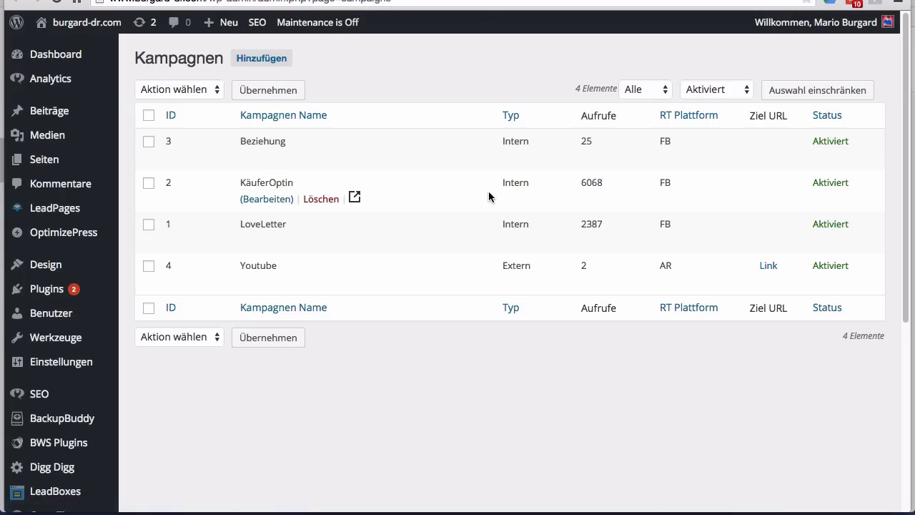
pyautogui.moveTo(306, 172)
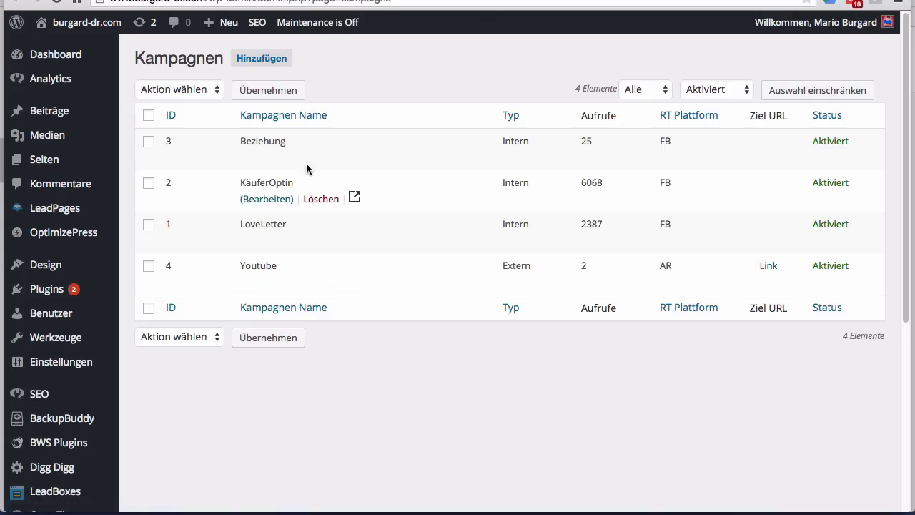
pyautogui.click(266, 200)
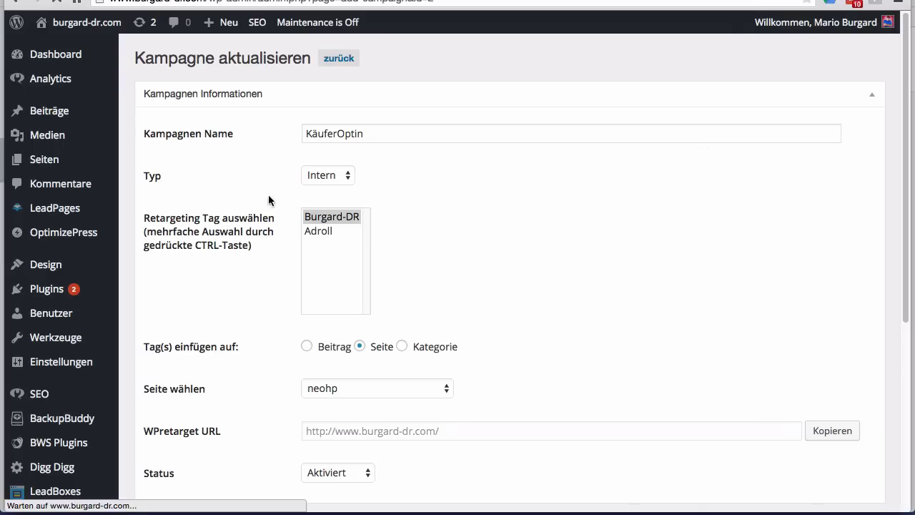
# Keep the campaign type Intern, try Adroll as the retargeting tag, and reselect Burgard-DR
pyautogui.click(340, 179)
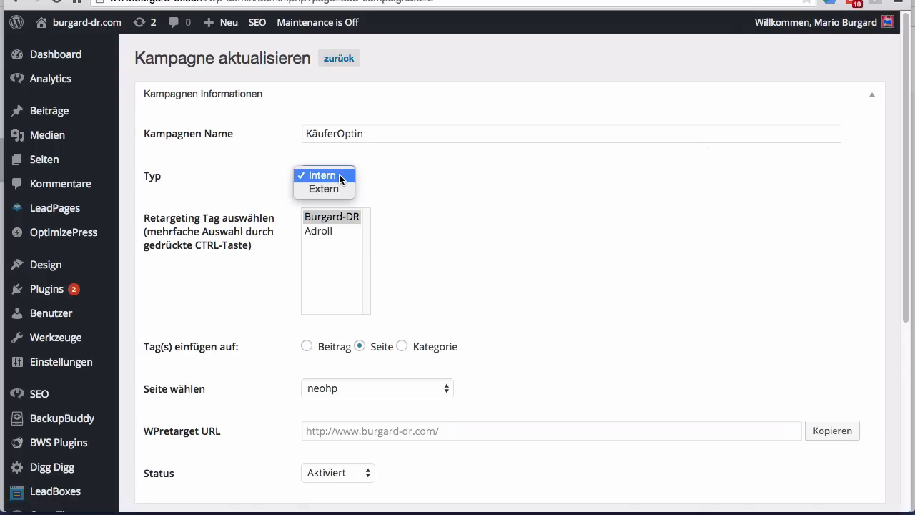
pyautogui.click(340, 176)
pyautogui.click(321, 233)
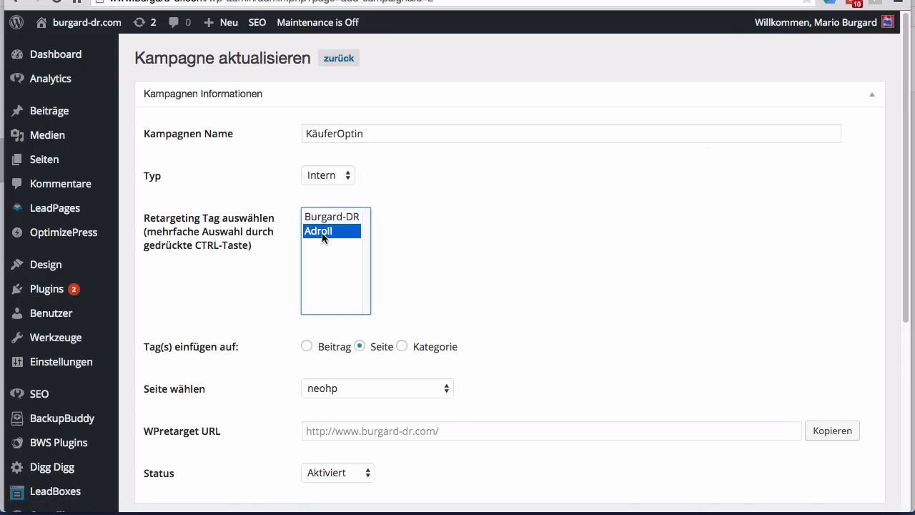
pyautogui.click(330, 218)
pyautogui.click(326, 232)
pyautogui.click(329, 218)
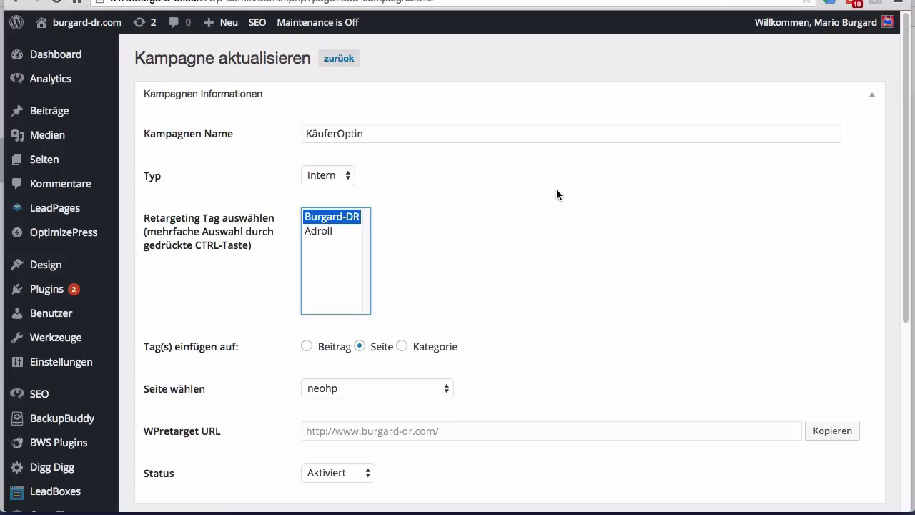
# Review the campaign's remaining settings and open the website's homepage from the admin area
pyautogui.scroll(-3, 556, 189)
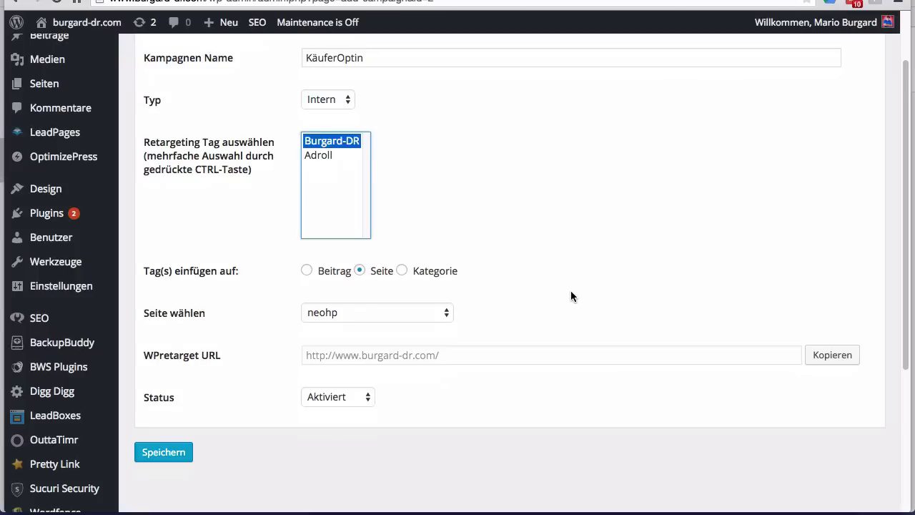
pyautogui.scroll(2, 571, 290)
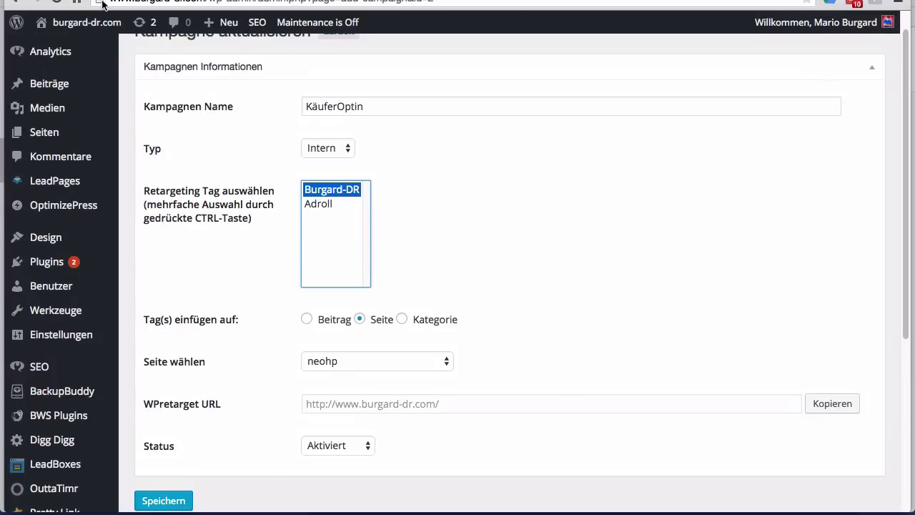
pyautogui.scroll(1, 100, 28)
pyautogui.rightClick(85, 22)
pyautogui.click(173, 25)
pyautogui.click(85, 22)
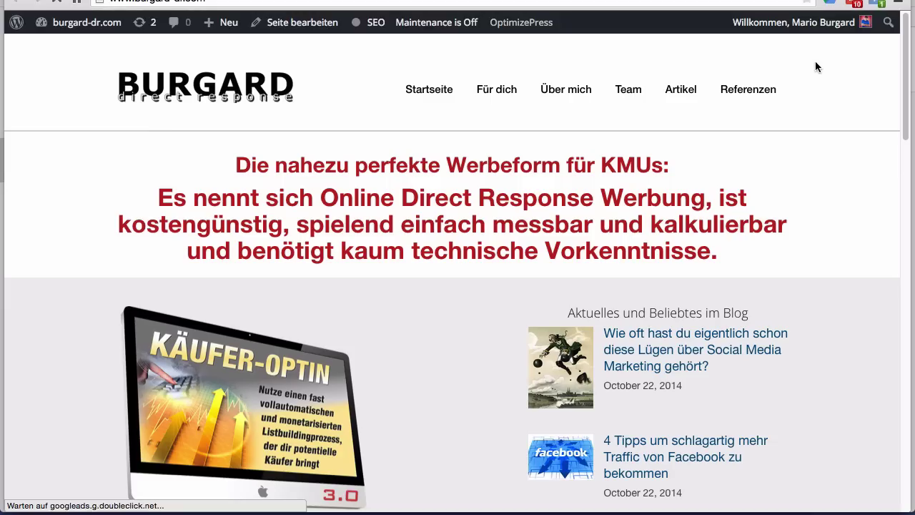
# Open the free infographic landing page from the homepage's Kostenlos anmelden offer, look through it, and return to the homepage
pyautogui.scroll(-4, 218, 220)
pyautogui.click(332, 397)
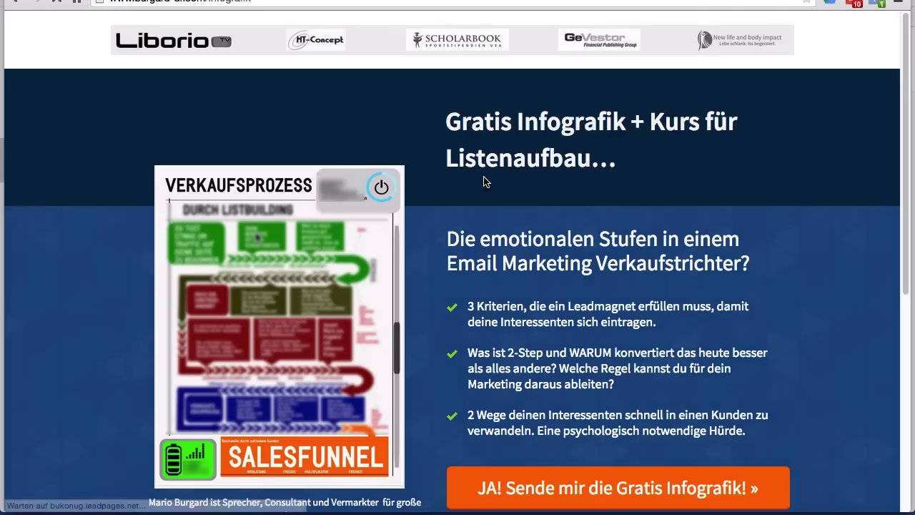
pyautogui.scroll(-15, 545, 216)
pyautogui.scroll(15, 358, 143)
pyautogui.click(14, 1)
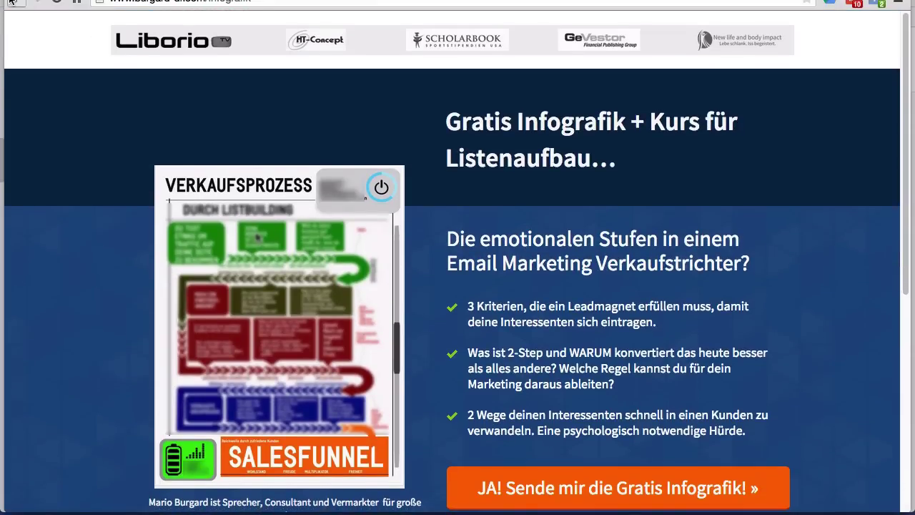
# Open the Kostenfrei anmelden sign-up form further down the homepage and close it without entering anything
pyautogui.scroll(-10, 652, 242)
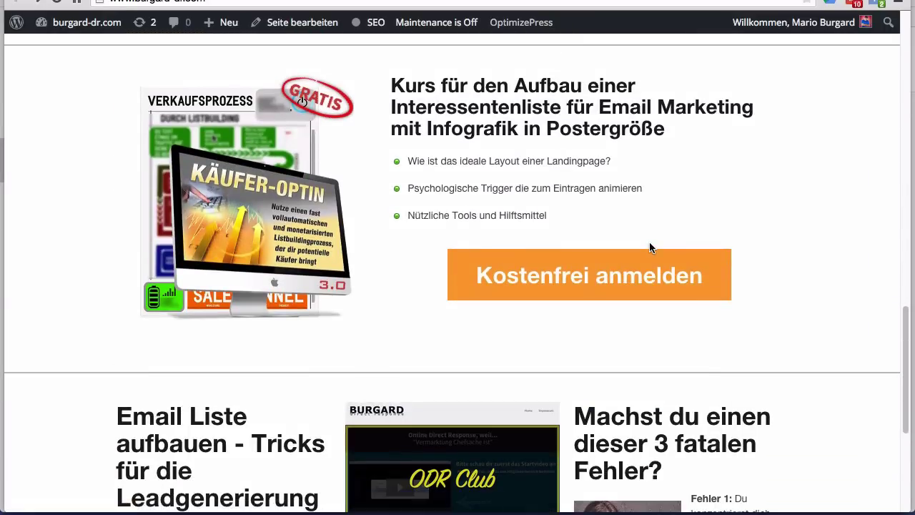
pyautogui.click(645, 288)
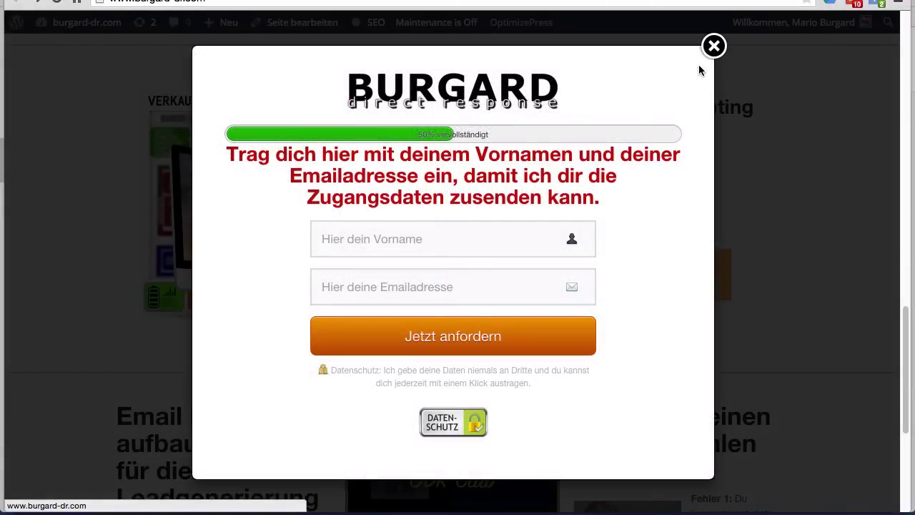
pyautogui.click(801, 198)
pyautogui.scroll(10, 804, 217)
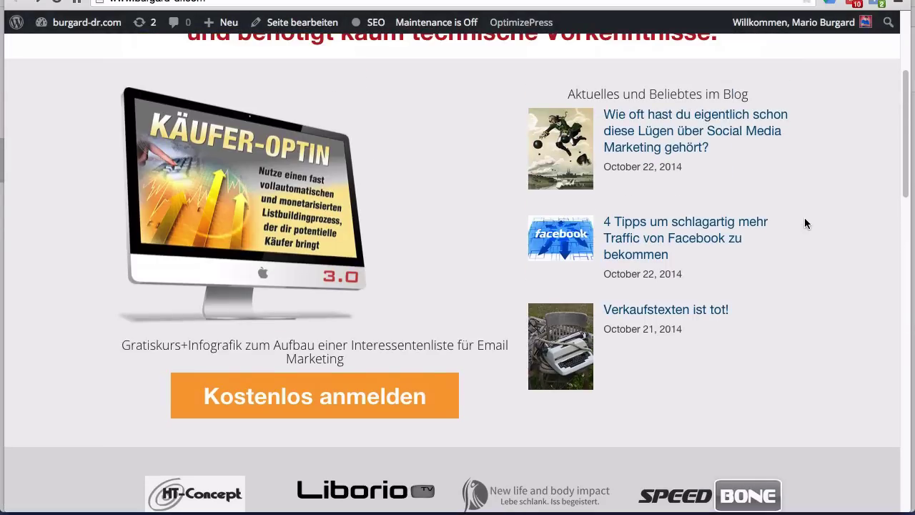
pyautogui.scroll(4, 804, 223)
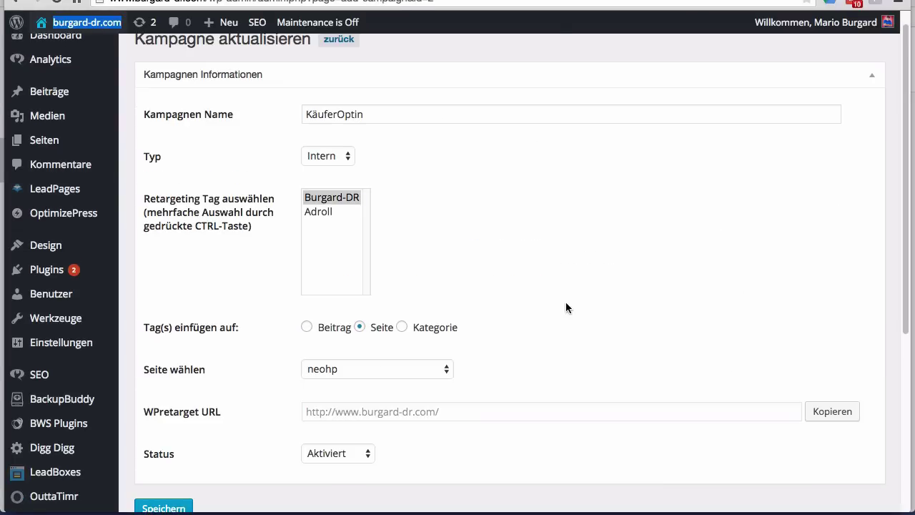
# View the status options of the KäuferOptin campaign in its editor and keep the status Aktiviert
pyautogui.click(346, 447)
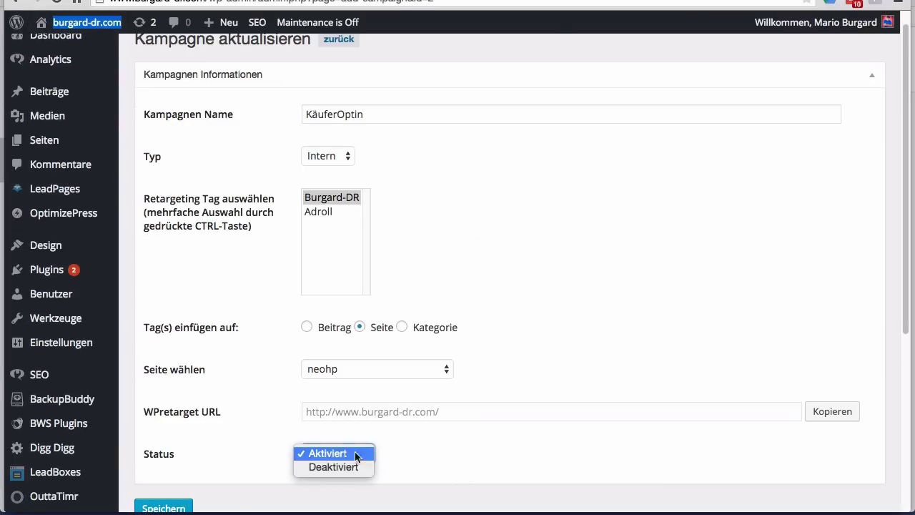
pyautogui.click(457, 448)
pyautogui.scroll(-5, 247, 386)
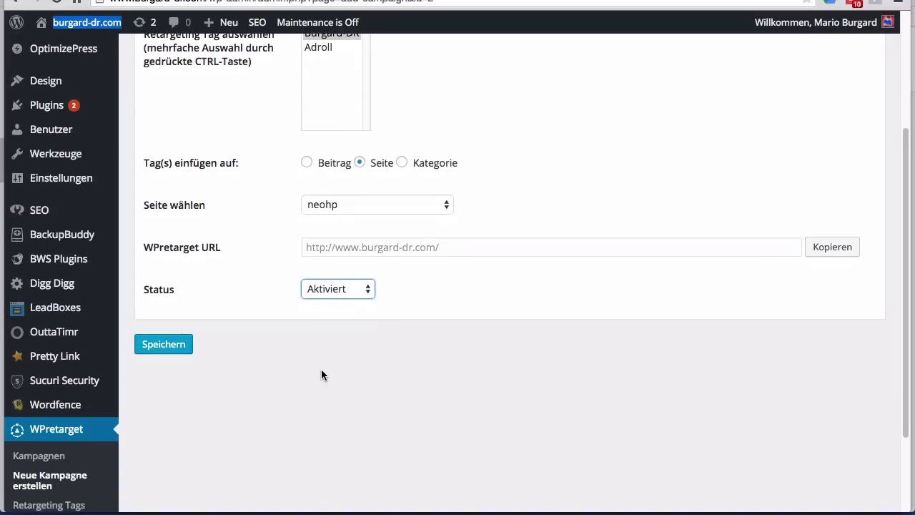
pyautogui.scroll(-1, 321, 375)
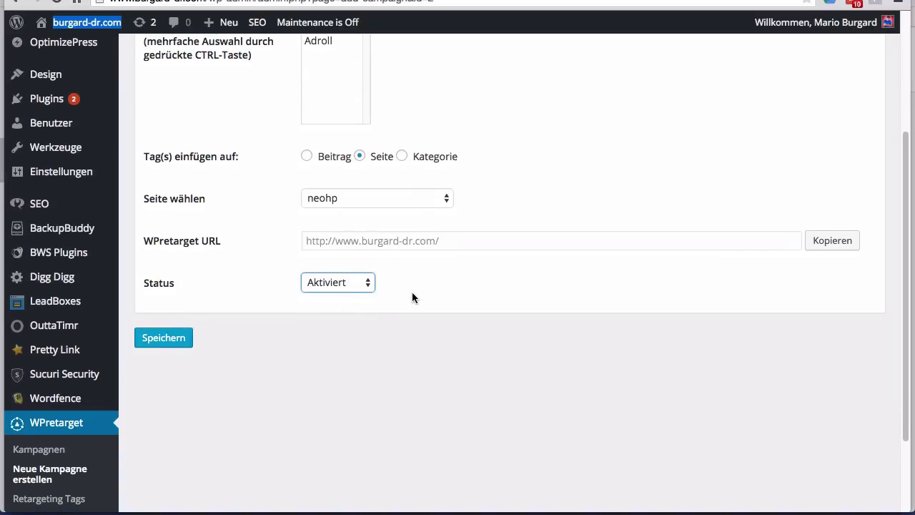
pyautogui.click(340, 284)
pyautogui.click(324, 296)
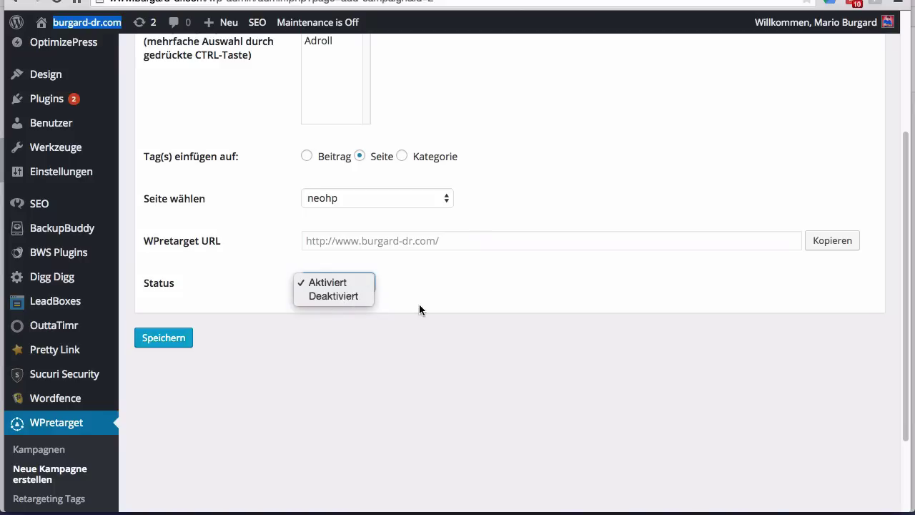
pyautogui.click(336, 287)
pyautogui.click(336, 286)
pyautogui.press('Up')
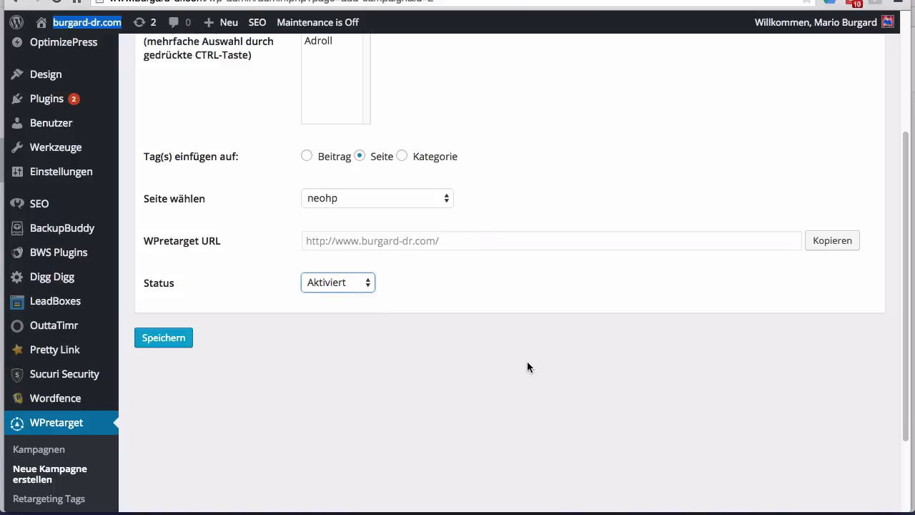
# Return to the campaigns list and open the external Youtube campaign for editing
pyautogui.scroll(3, 527, 360)
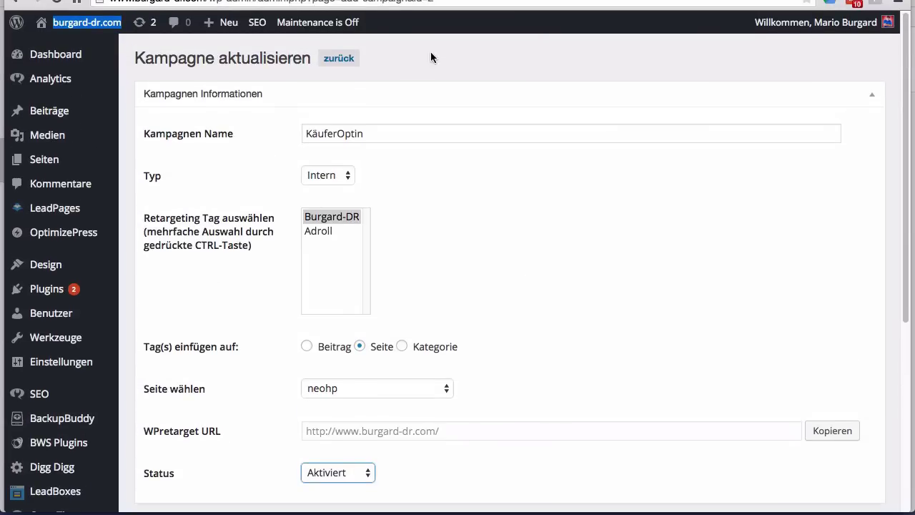
pyautogui.click(335, 63)
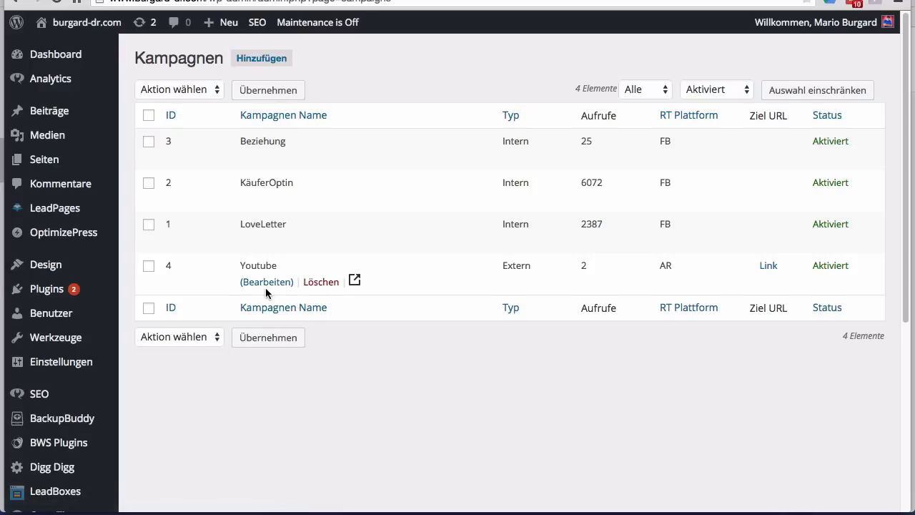
pyautogui.click(254, 283)
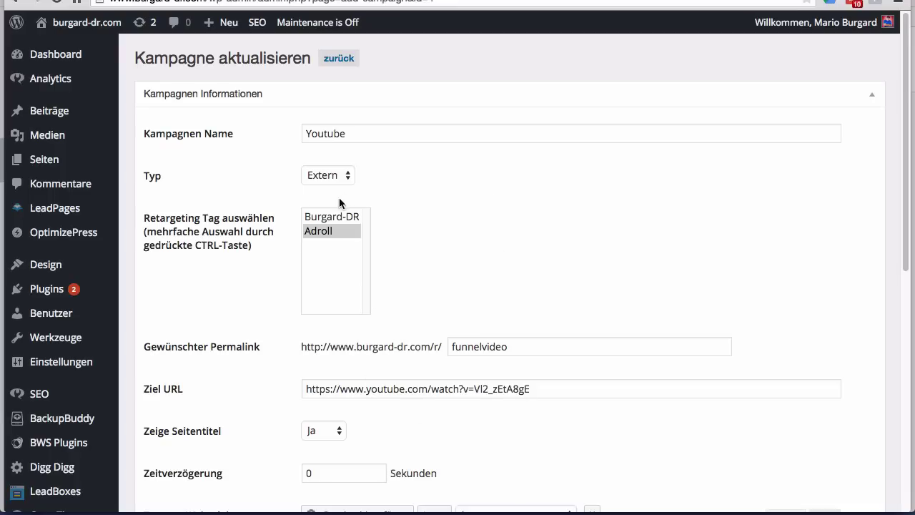
# Keep Adroll as the Youtube campaign's retargeting tag and examine the redirect settings and desired permalink
pyautogui.click(317, 231)
pyautogui.scroll(-5, 499, 232)
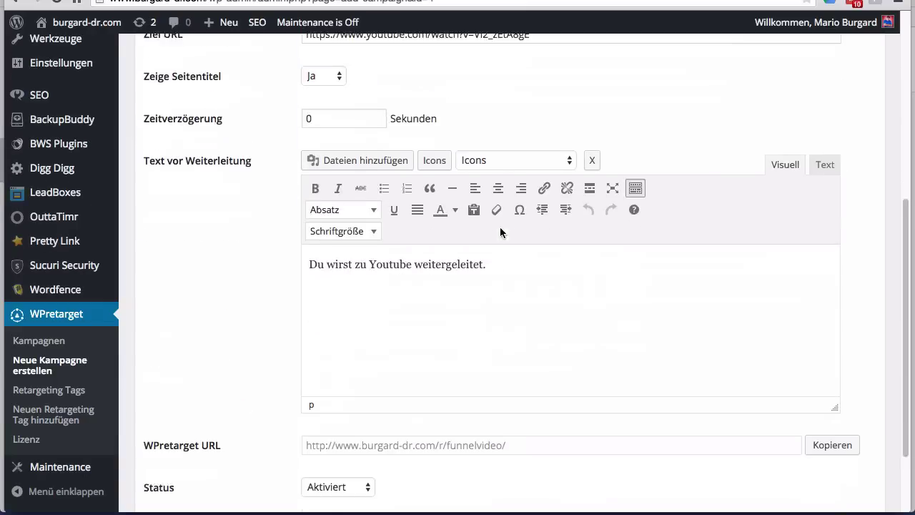
pyautogui.scroll(4, 499, 227)
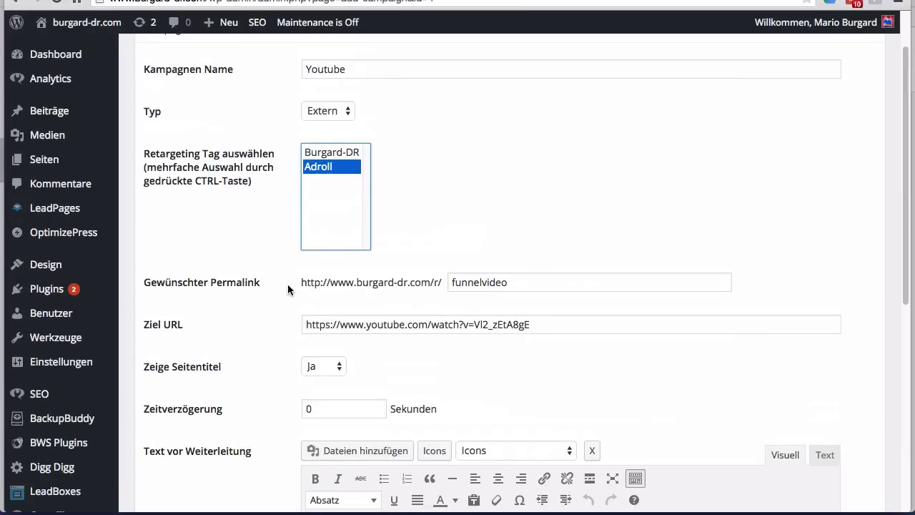
pyautogui.moveTo(288, 289); pyautogui.dragTo(531, 282)
pyautogui.click(519, 285)
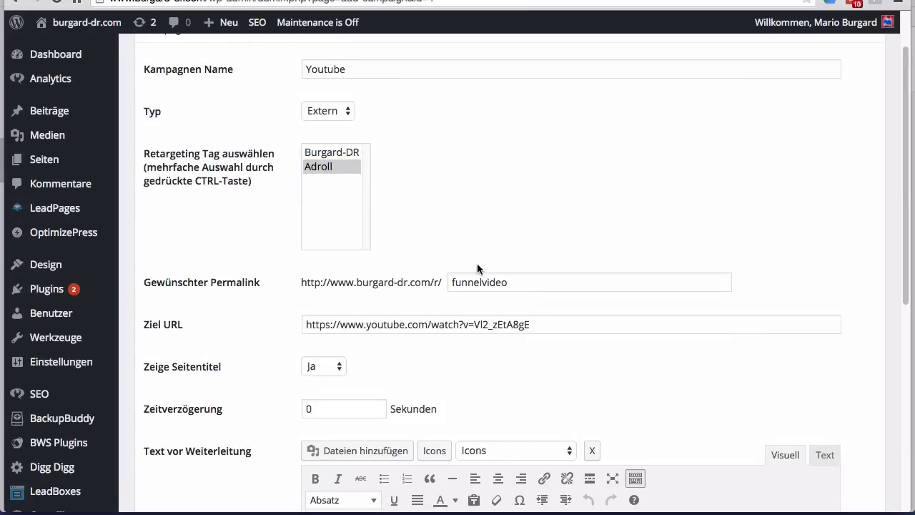
pyautogui.moveTo(528, 282)
pyautogui.mouseDown()
pyautogui.moveTo(310, 280)
pyautogui.moveTo(510, 285)
pyautogui.mouseUp()
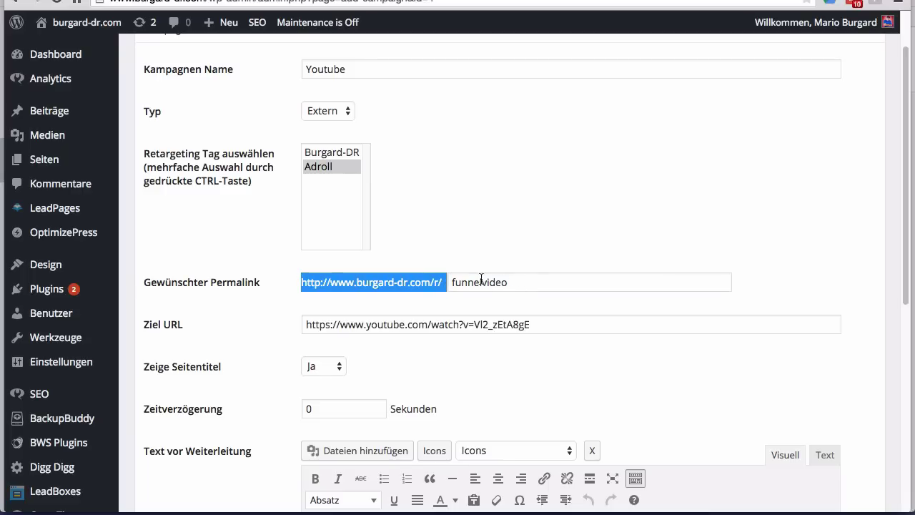
pyautogui.moveTo(350, 281); pyautogui.dragTo(404, 282)
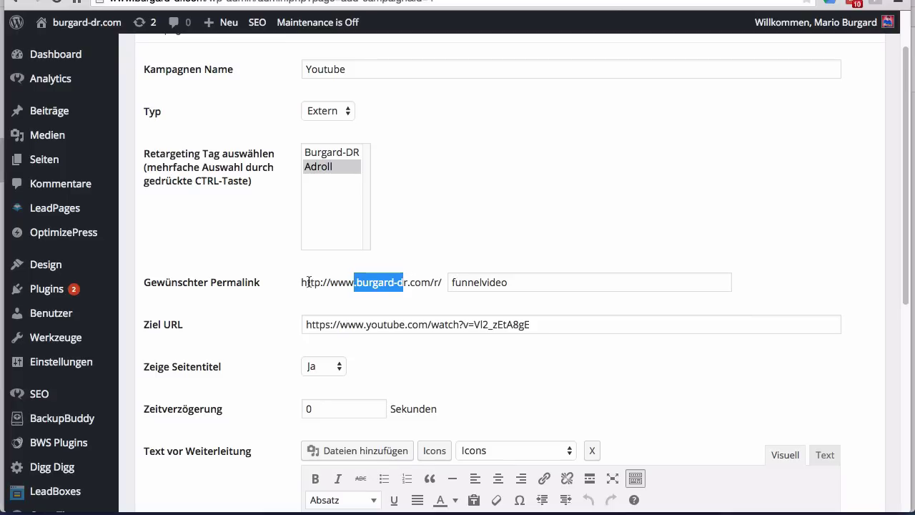
pyautogui.moveTo(290, 286); pyautogui.dragTo(440, 282)
pyautogui.click(437, 235)
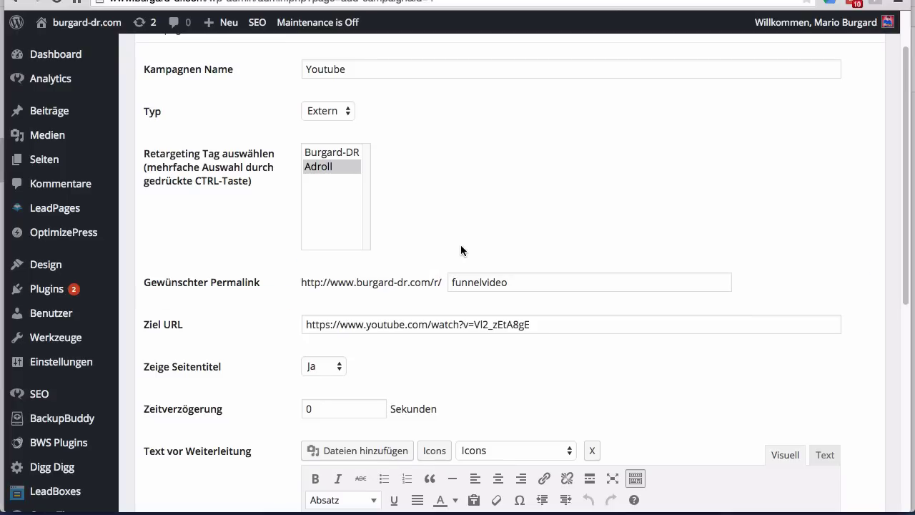
# Copy the Youtube campaign's WPretarget URL and bring up the paste options for the address in the homepage's browser tab
pyautogui.scroll(-3, 572, 250)
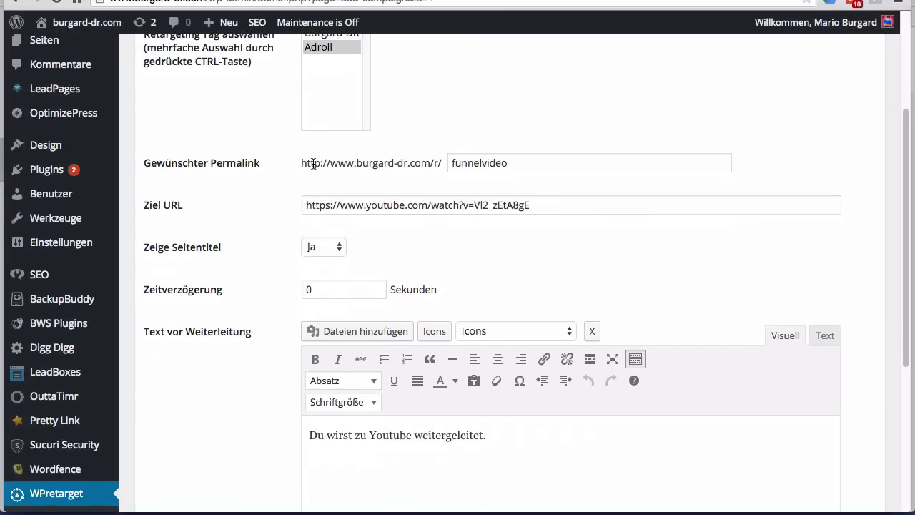
pyautogui.scroll(-7, 459, 250)
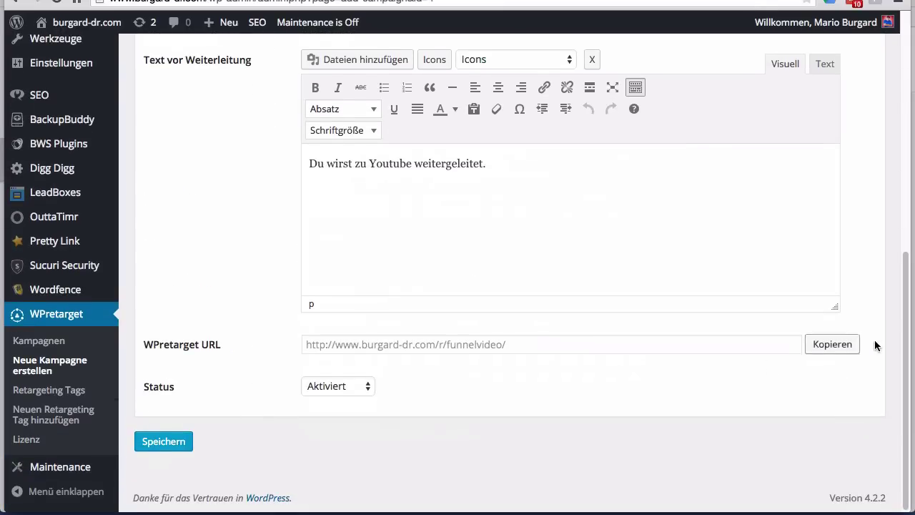
pyautogui.click(847, 343)
pyautogui.hotkey('ctrl', 'Tab')
pyautogui.rightClick(667, 2)
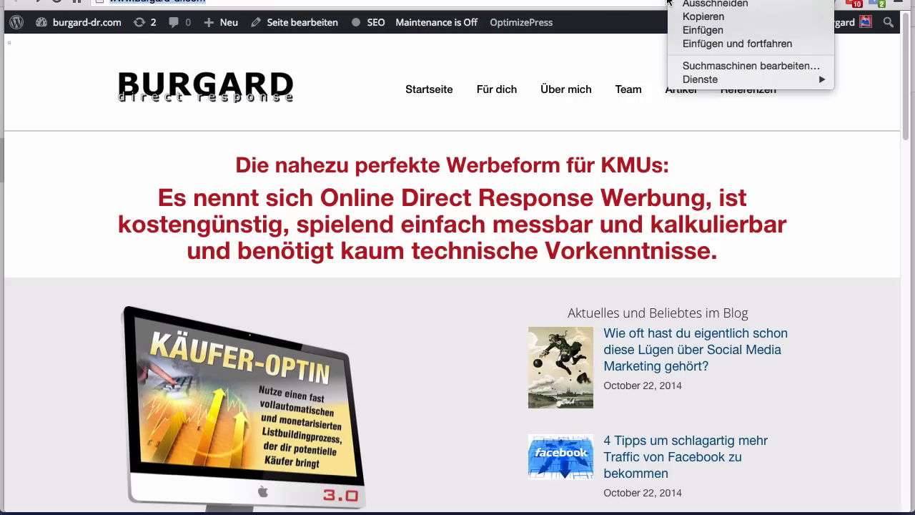